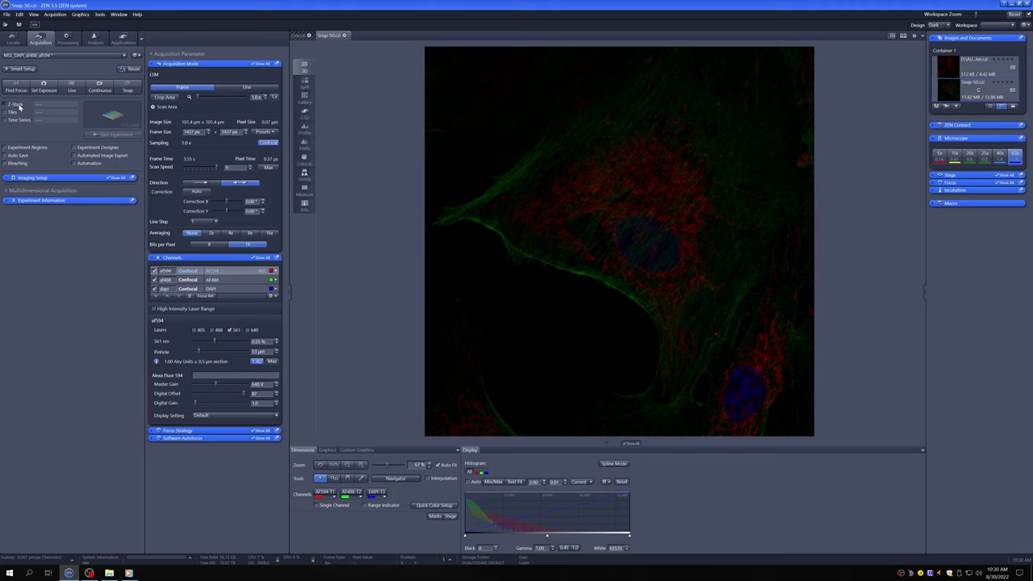
# Step: Tick the Z-Stack checkbox in the Acquisition tab to enable Z-stack acquisition
pyautogui.click(19, 104)
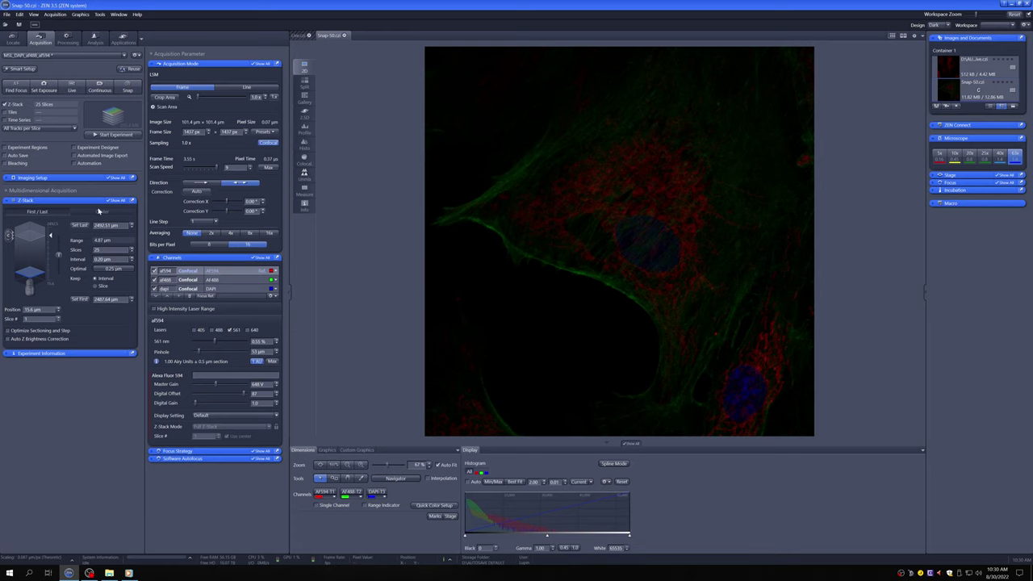
# Step: In a live scan, set the stack's first and last positions at the chosen focus depths
pyautogui.click(76, 92)
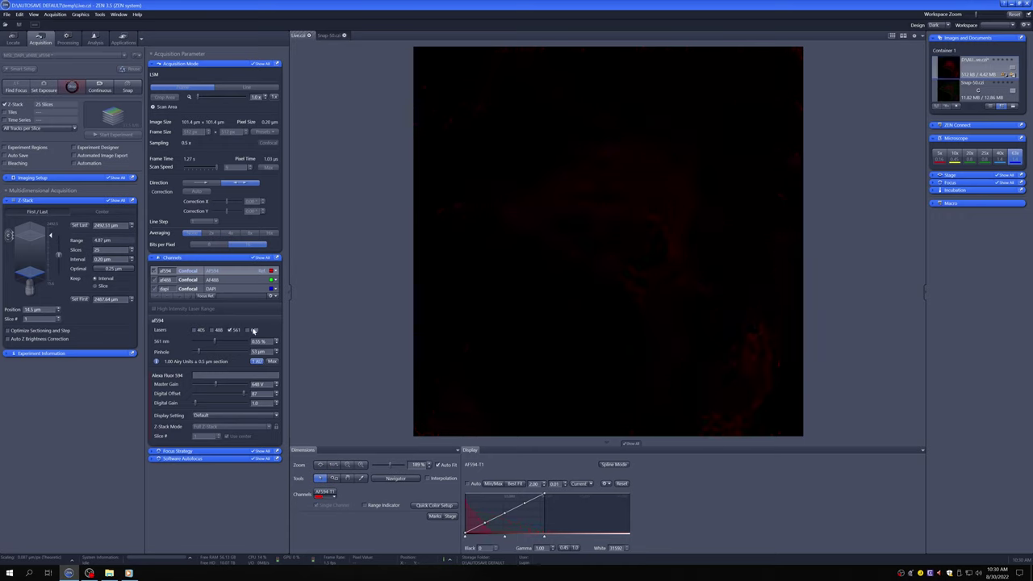
pyautogui.click(86, 300)
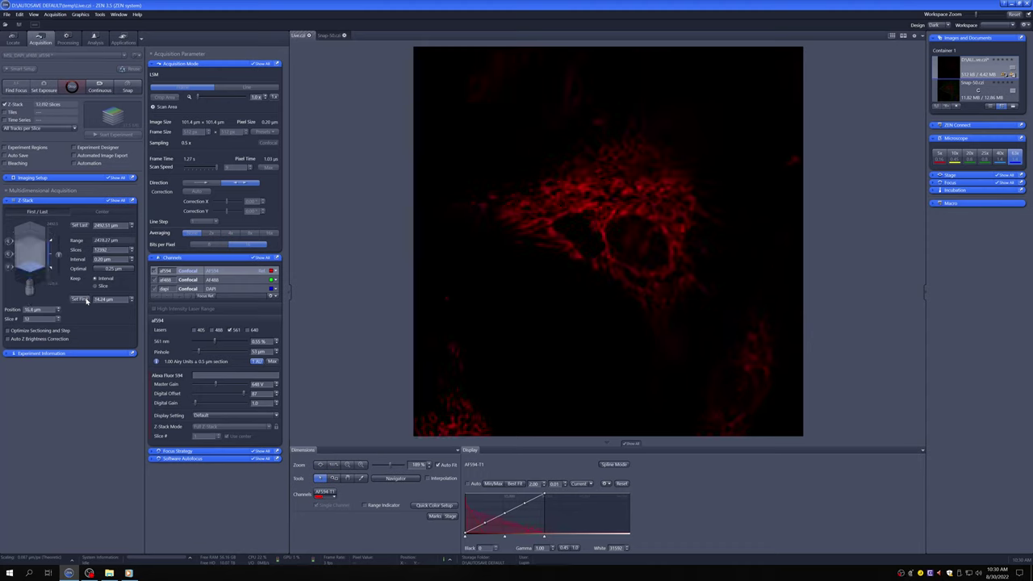
pyautogui.click(79, 225)
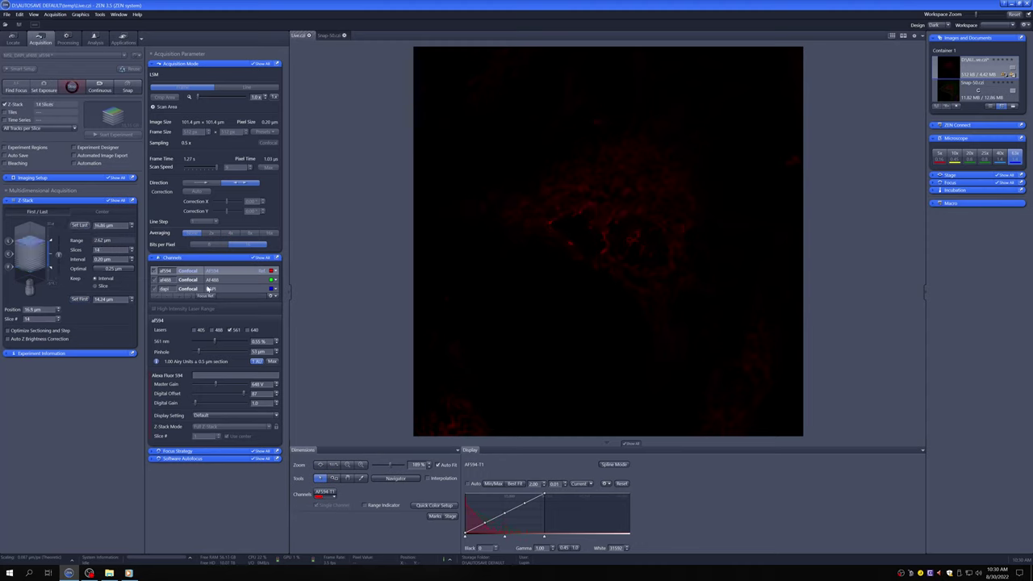
pyautogui.click(216, 280)
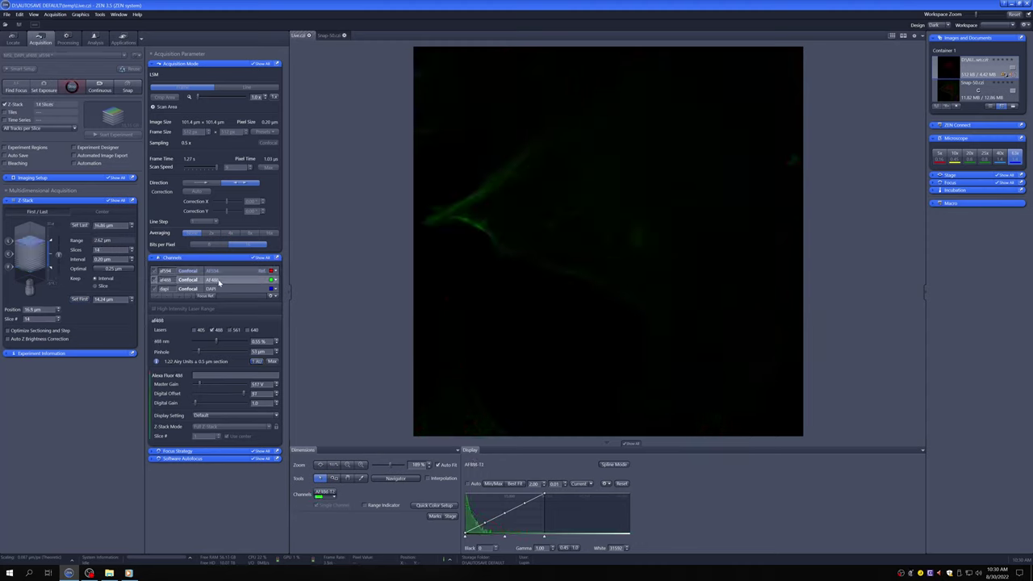
pyautogui.click(79, 225)
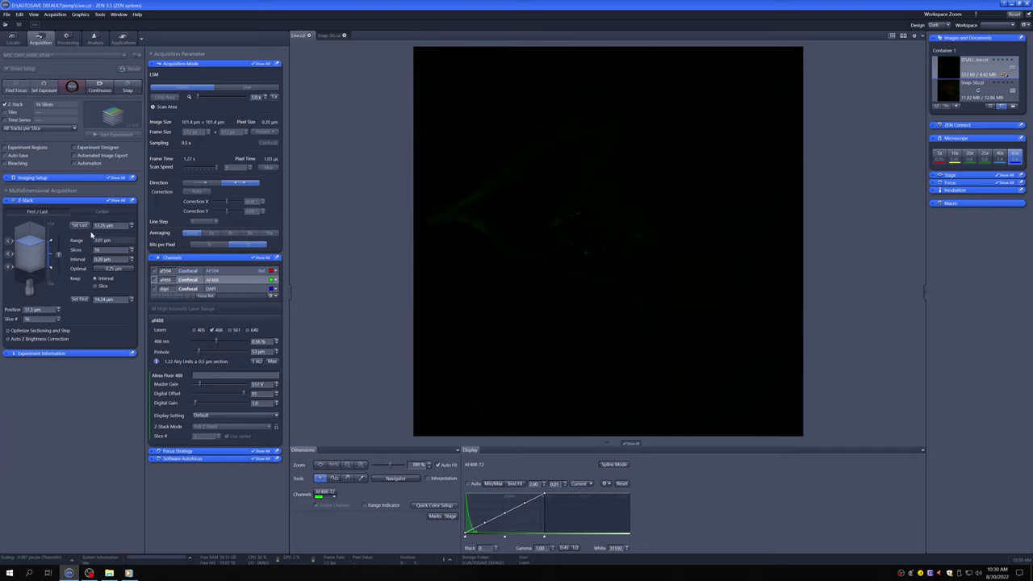
# Step: Check the DAPI, AF488 and AF594 channels at the first, last and centre slices, then stop Live
pyautogui.click(216, 289)
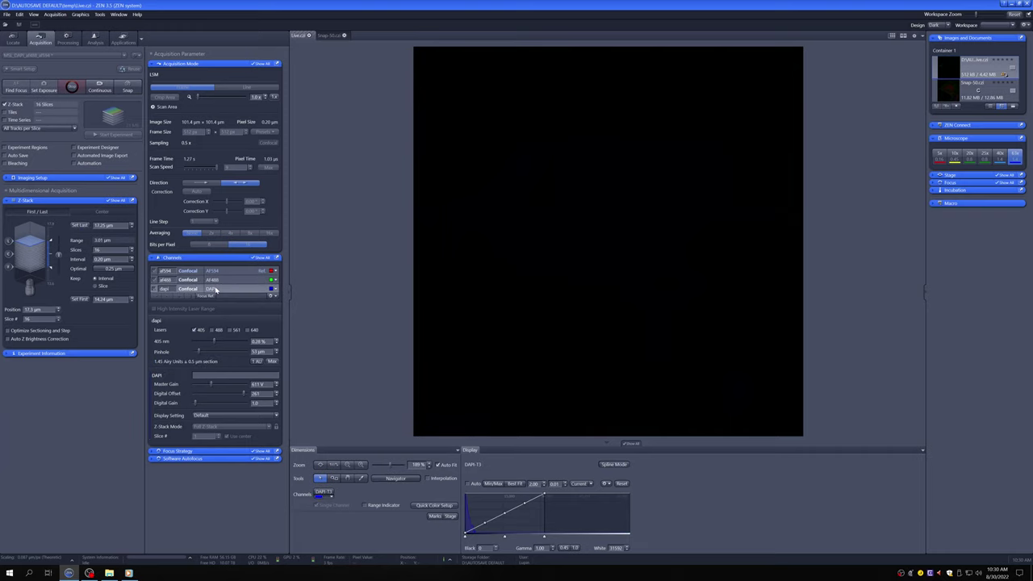
pyautogui.click(8, 268)
pyautogui.click(10, 241)
pyautogui.click(10, 253)
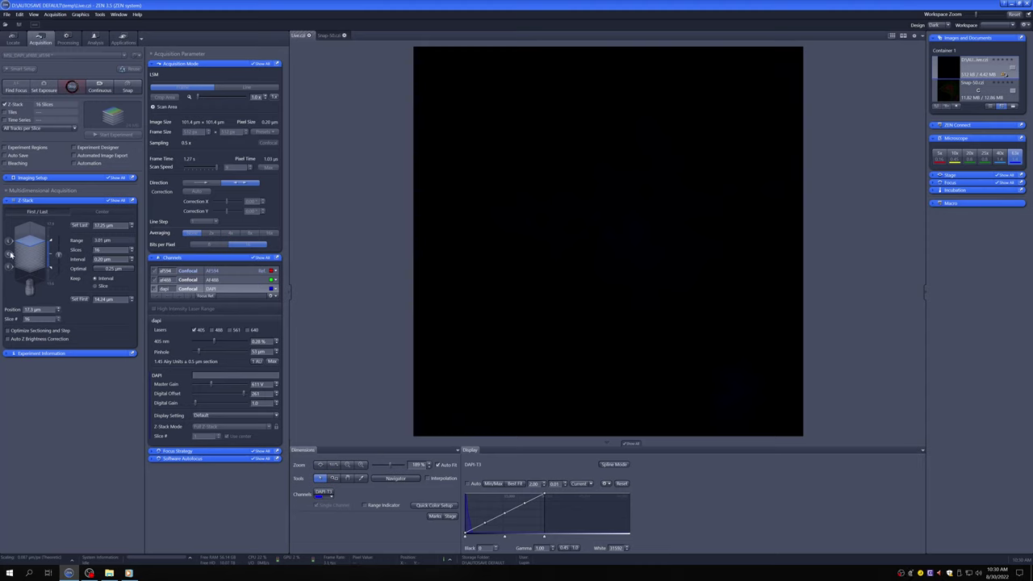
pyautogui.click(219, 280)
pyautogui.click(221, 272)
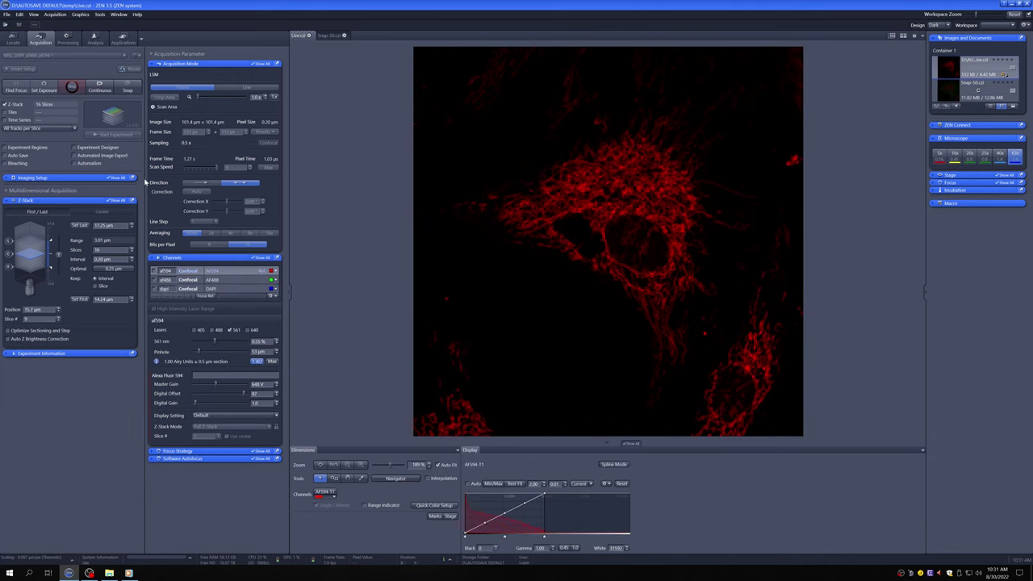
pyautogui.click(71, 88)
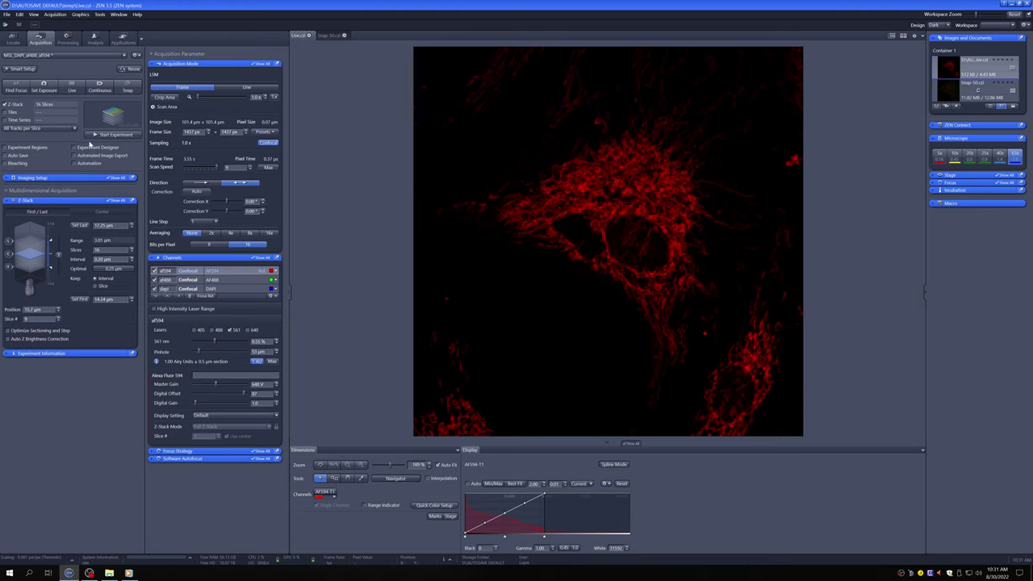
pyautogui.click(72, 129)
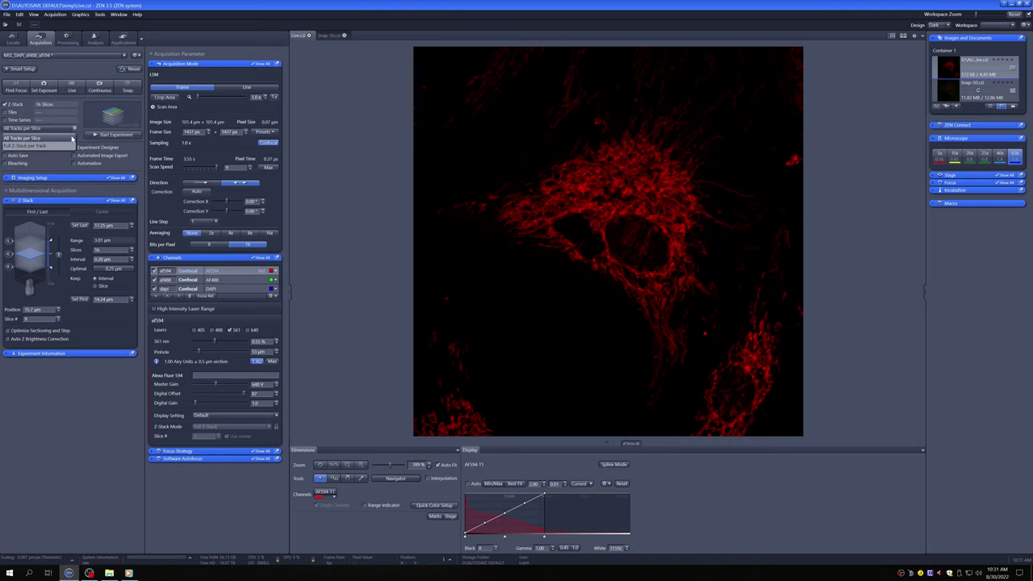
pyautogui.click(33, 138)
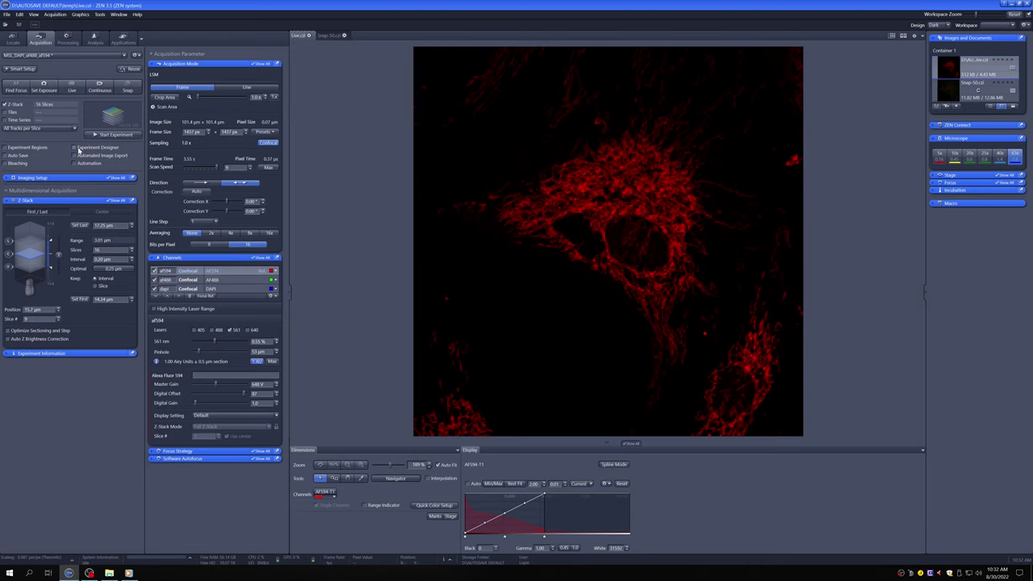
pyautogui.click(69, 128)
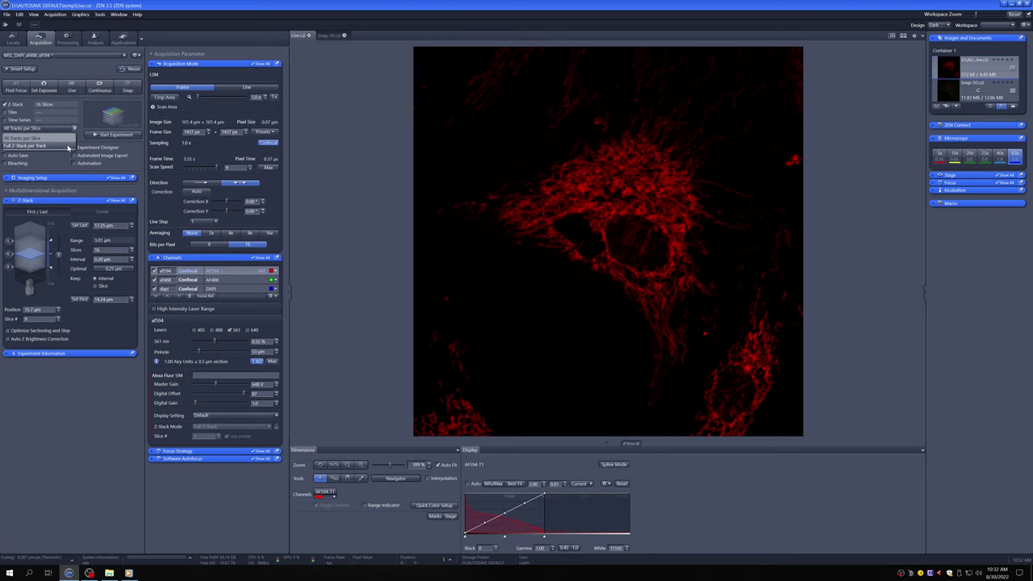
pyautogui.click(73, 135)
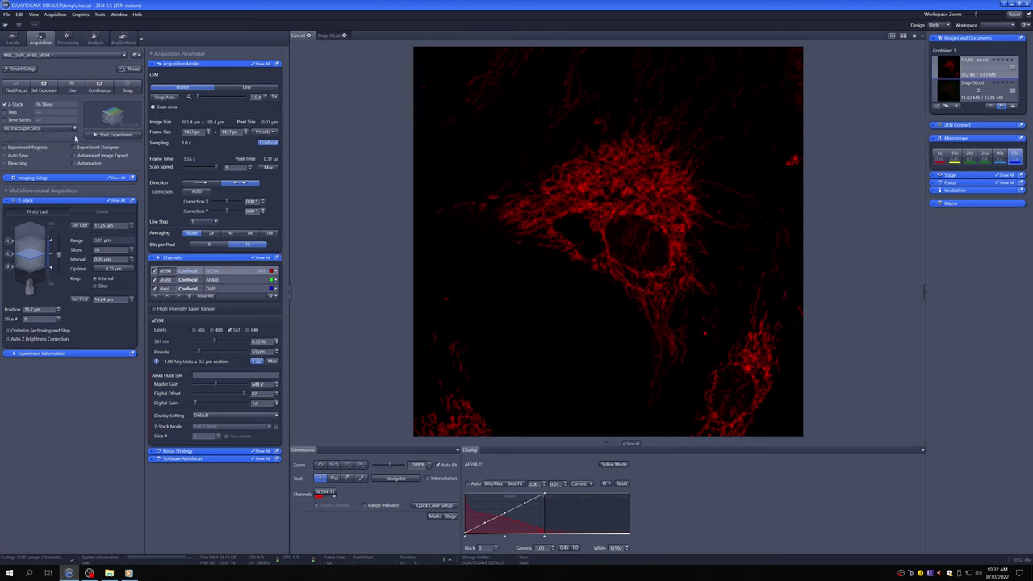
# Step: Start the Z-stack experiment, view its slices as a gallery, and brighten them with Min/Max
pyautogui.click(113, 135)
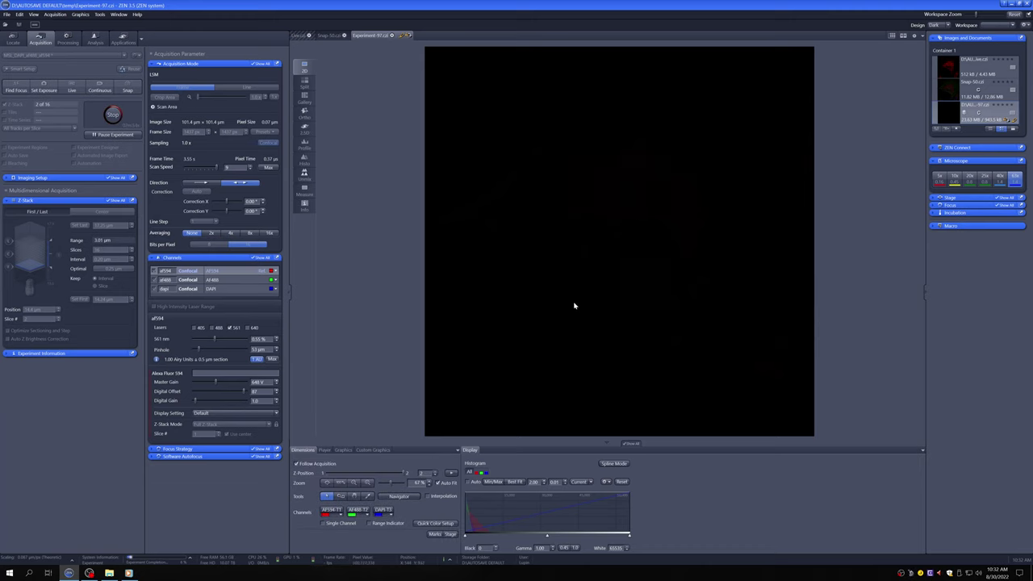
pyautogui.click(305, 99)
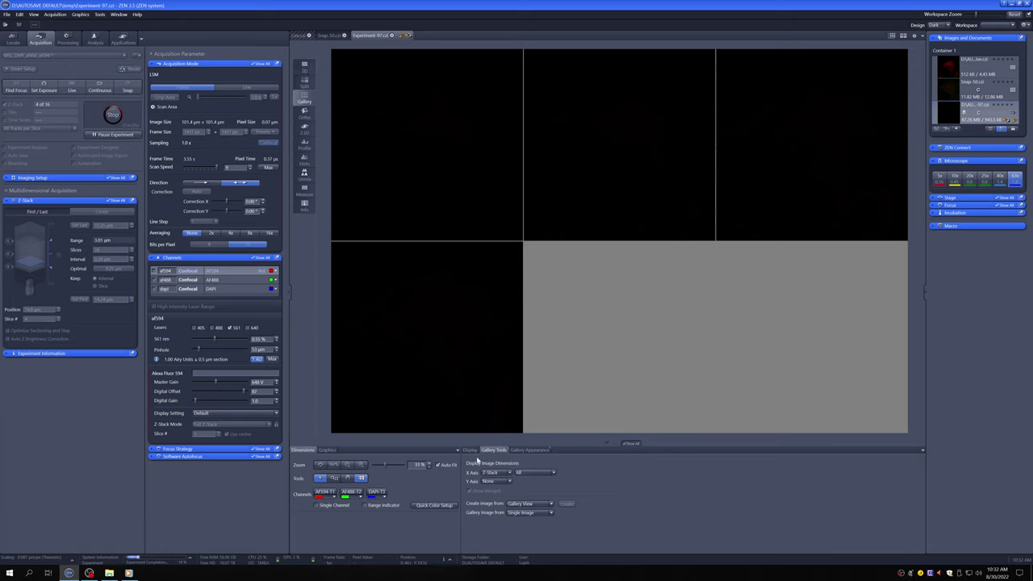
pyautogui.click(473, 452)
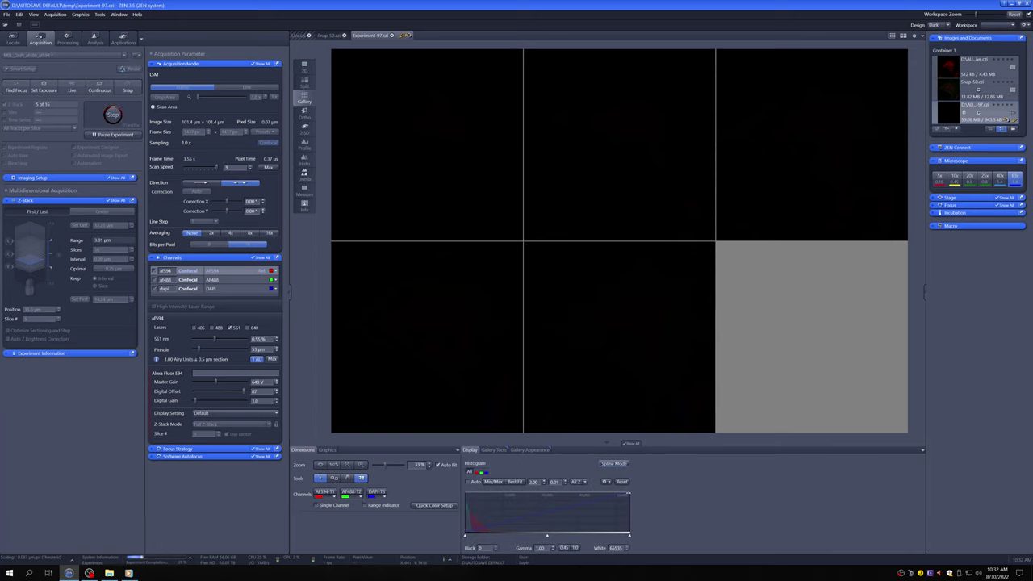
pyautogui.click(492, 481)
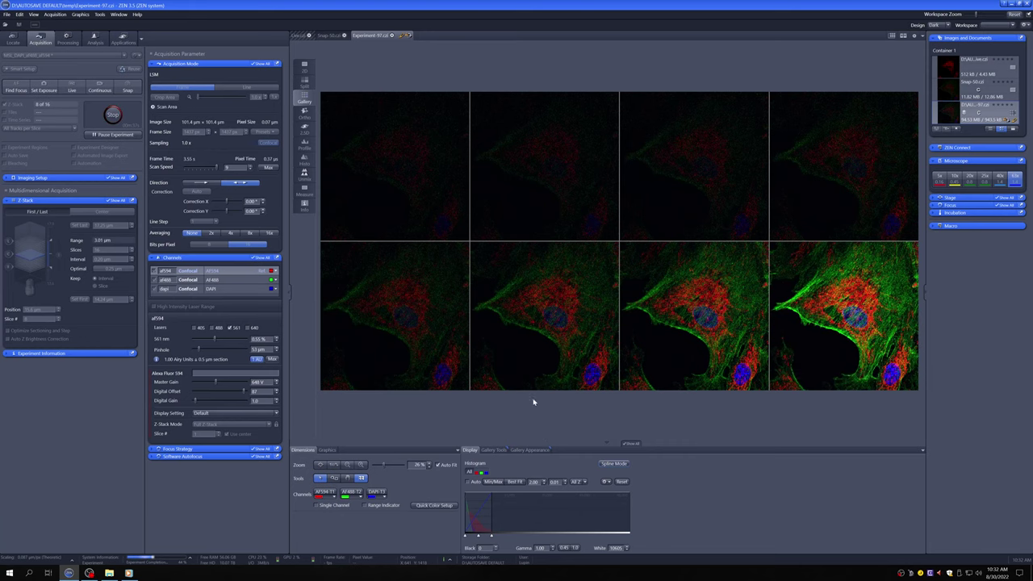
pyautogui.click(307, 69)
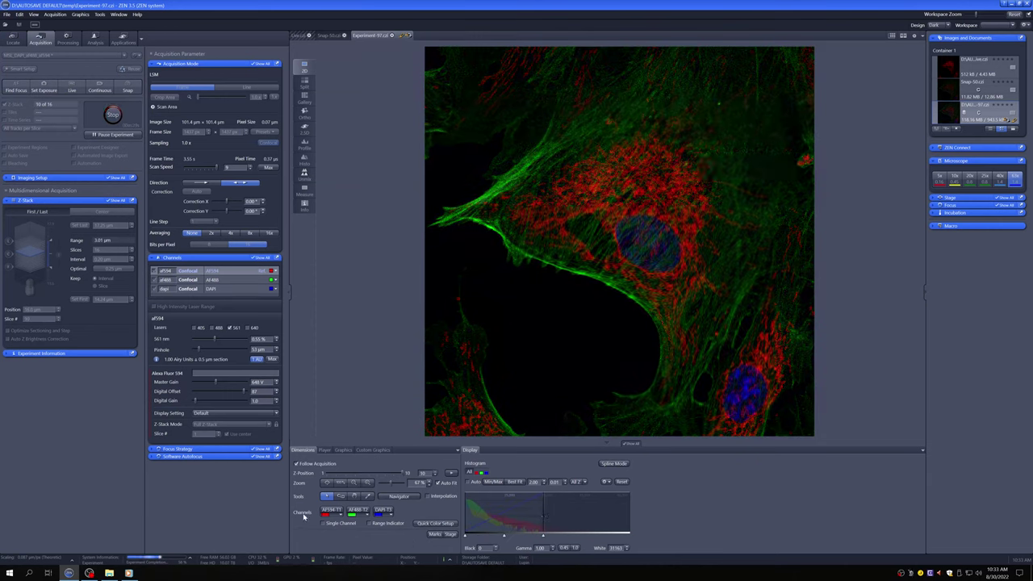
pyautogui.click(331, 512)
pyautogui.click(330, 512)
pyautogui.click(341, 523)
pyautogui.click(358, 511)
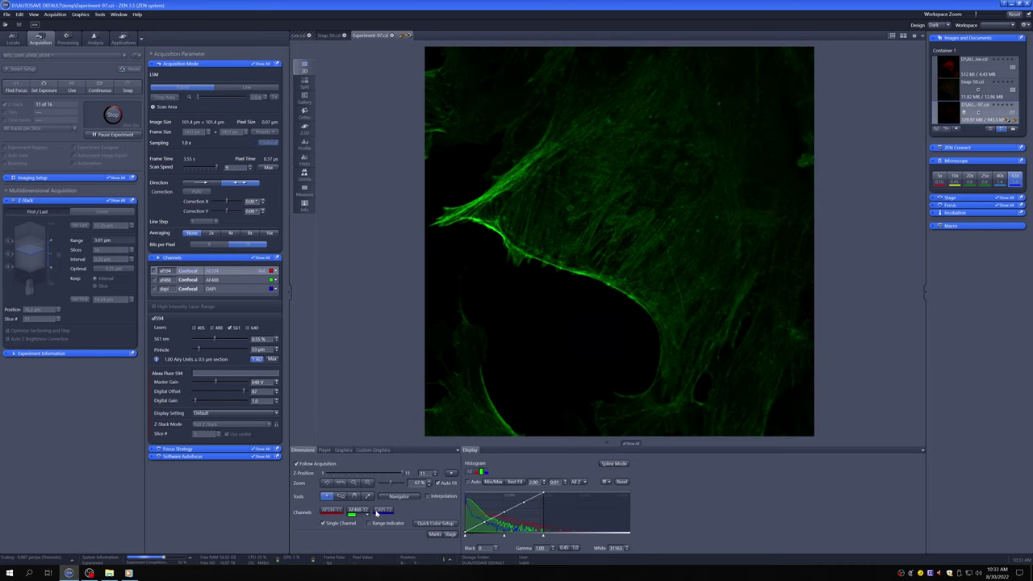
pyautogui.click(382, 510)
pyautogui.click(369, 523)
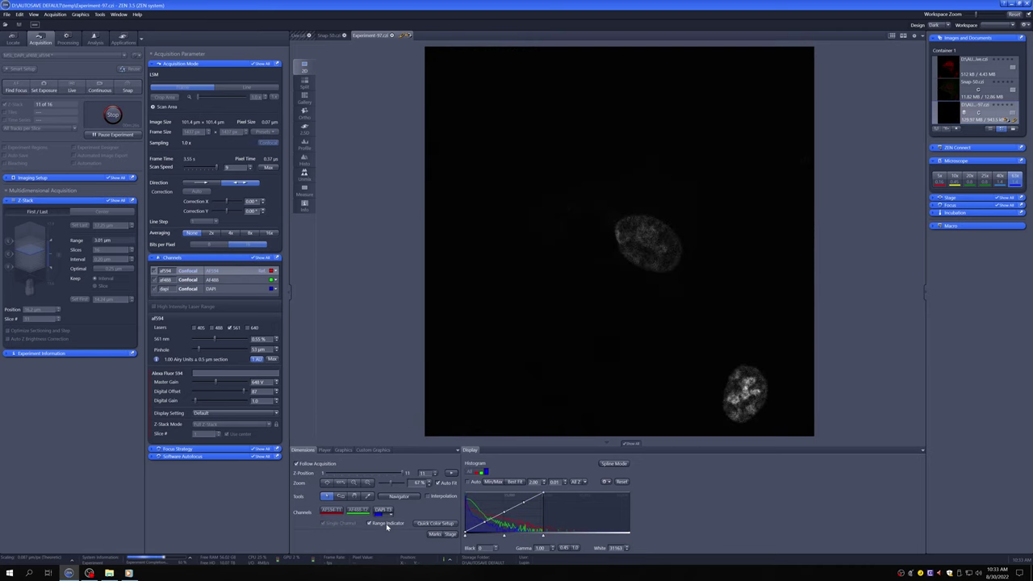
pyautogui.click(340, 523)
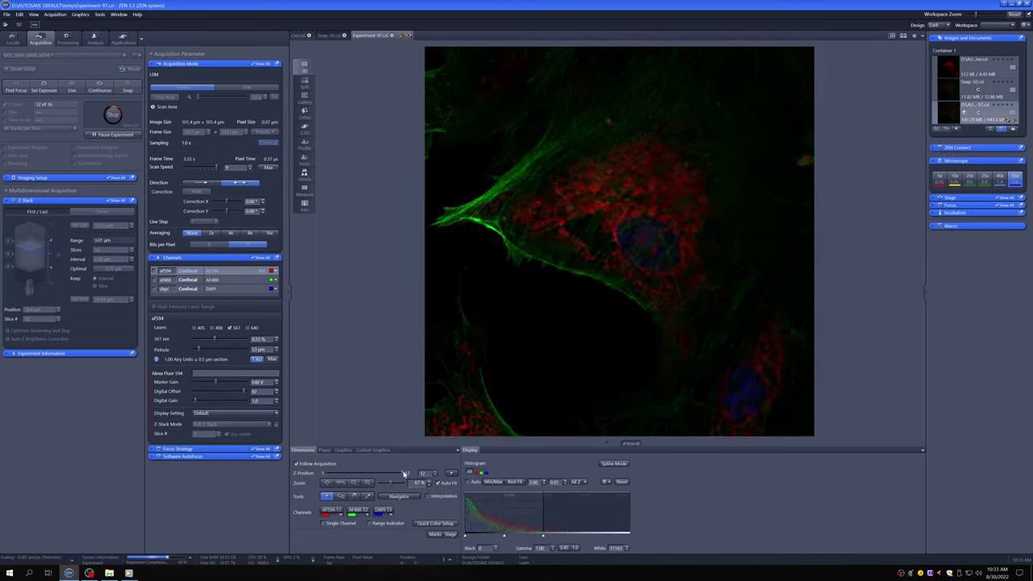
pyautogui.moveTo(403, 473)
pyautogui.mouseDown()
pyautogui.moveTo(390, 474)
pyautogui.moveTo(410, 475)
pyautogui.mouseUp()
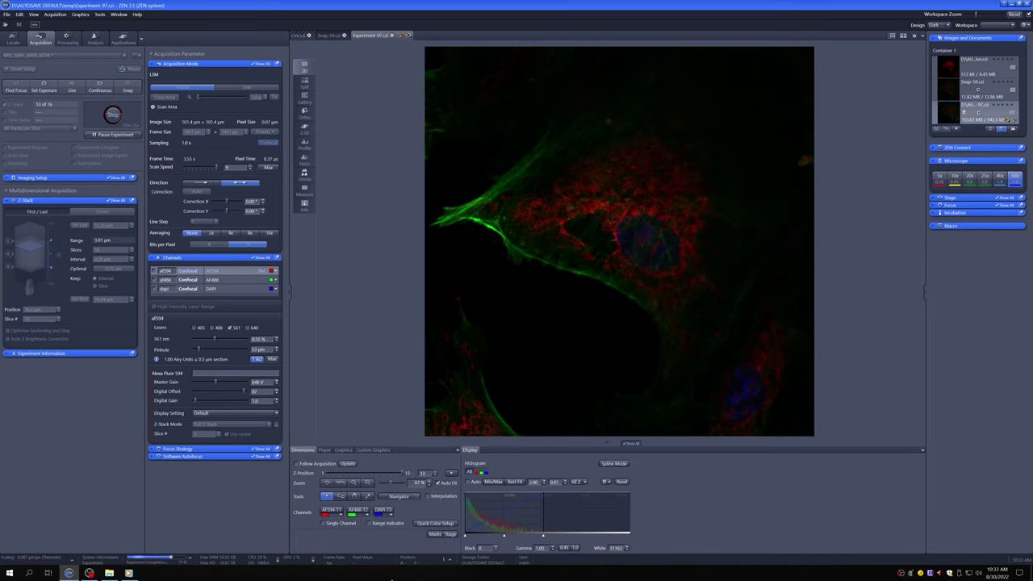
pyautogui.click(303, 465)
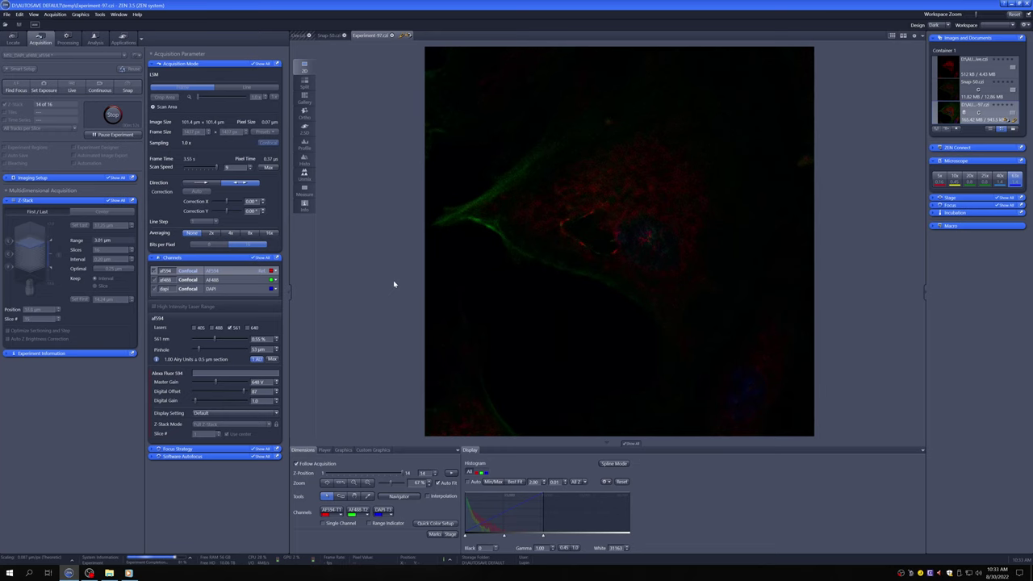
# Step: Preview the finished stack split by channel and as a gallery, then switch to Ortho view
pyautogui.click(305, 84)
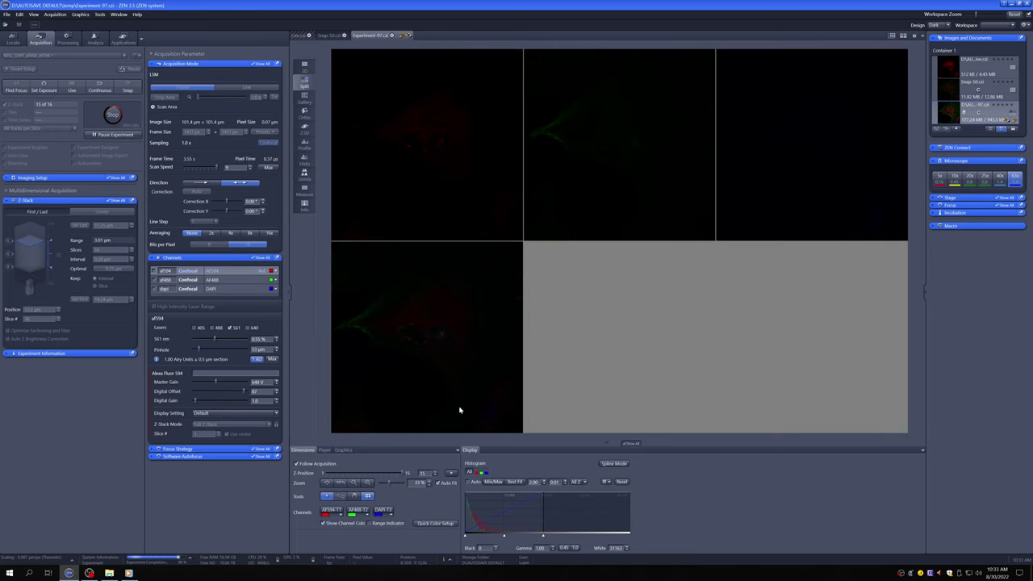
pyautogui.click(304, 99)
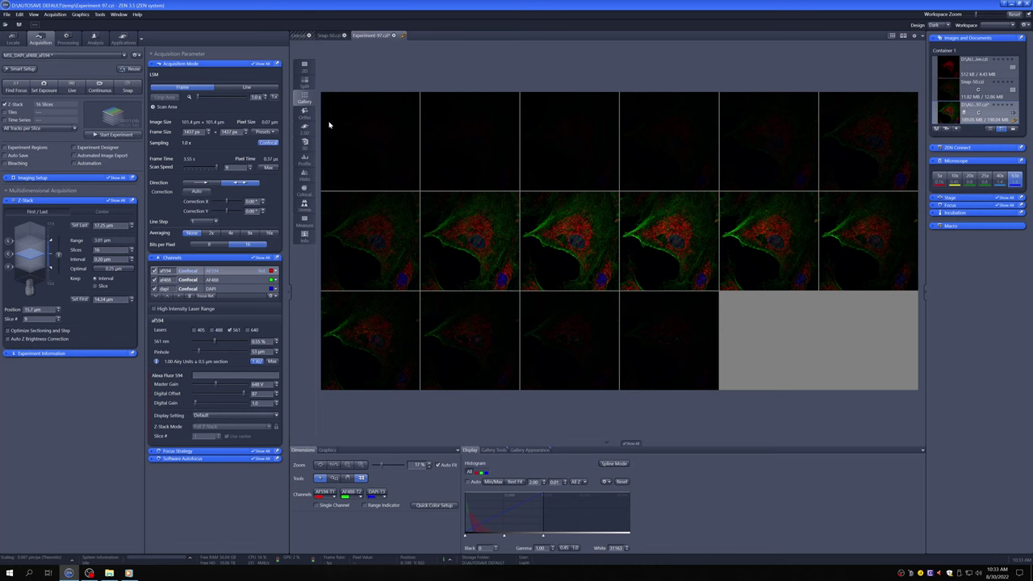
pyautogui.click(304, 113)
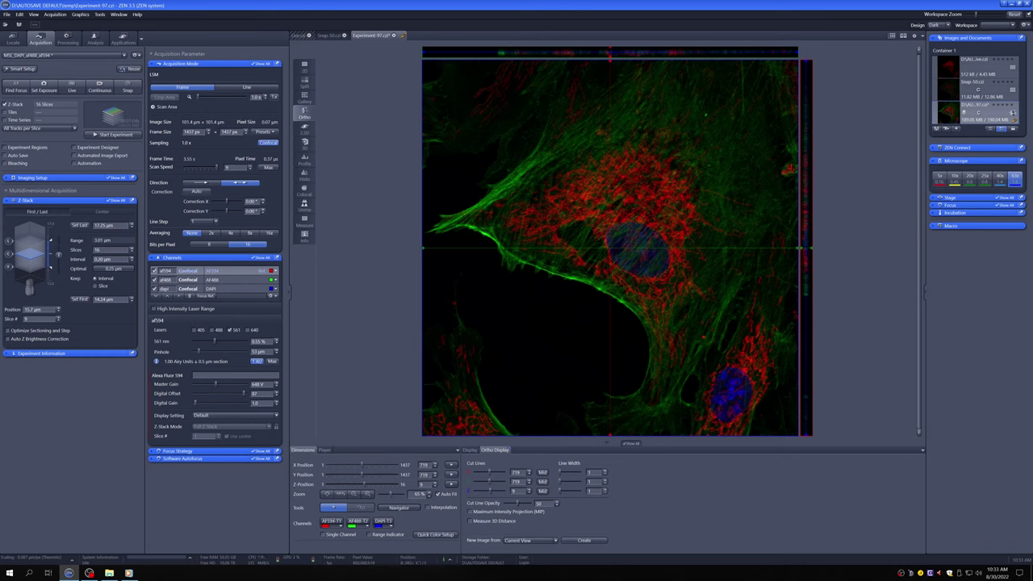
# Step: Go to Z slice 10 and cross the ortho cut lines through the upper nucleus (X 818, Y 723)
pyautogui.scroll(-3, 804, 304)
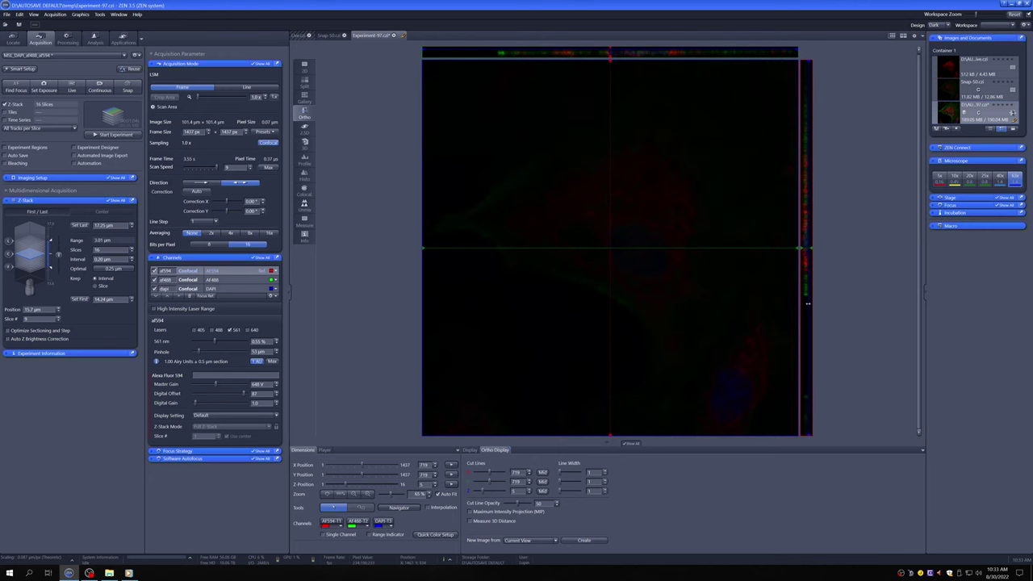
pyautogui.scroll(3, 804, 304)
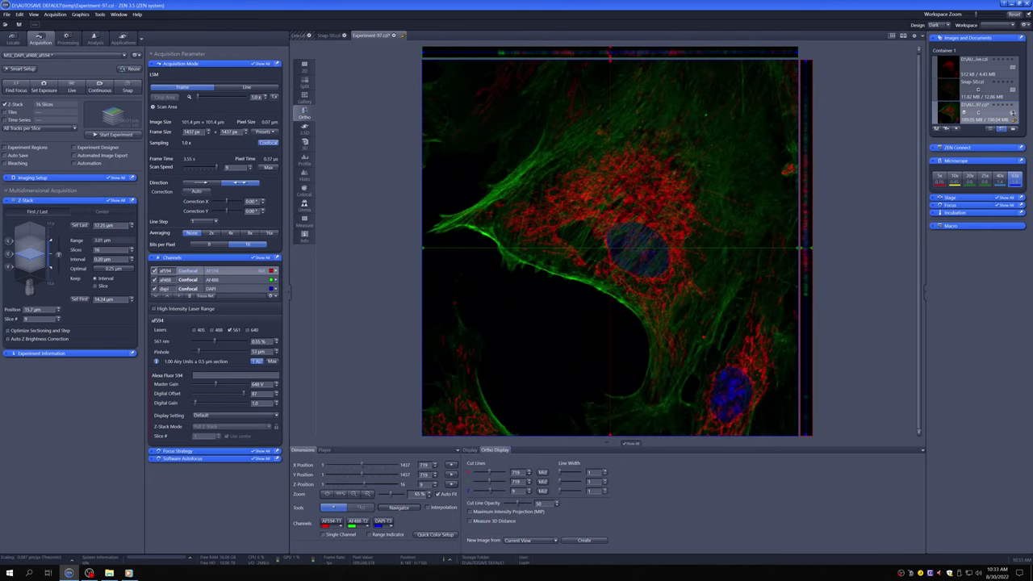
pyautogui.moveTo(364, 488)
pyautogui.mouseDown()
pyautogui.moveTo(347, 489)
pyautogui.moveTo(372, 487)
pyautogui.mouseUp()
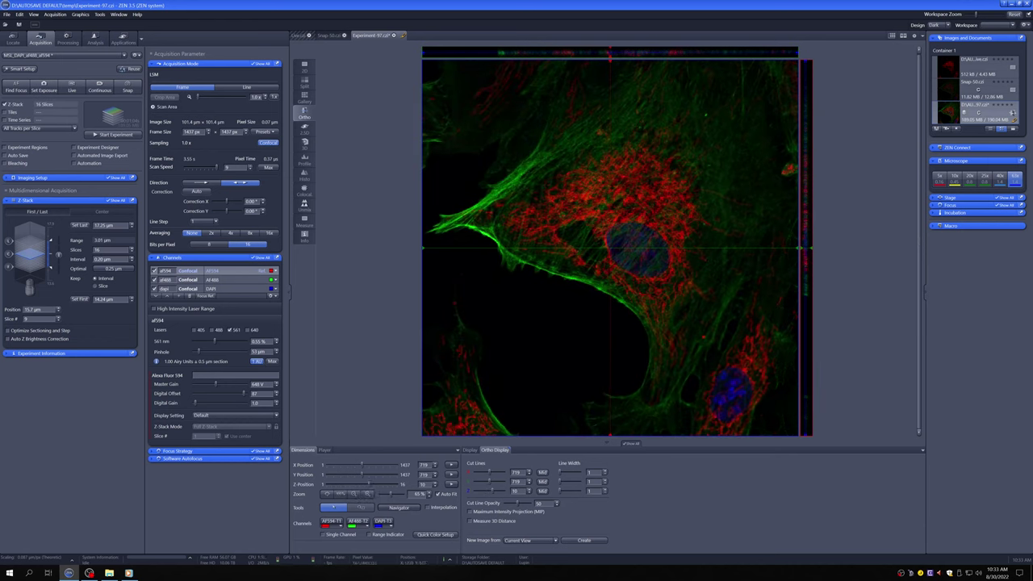
pyautogui.moveTo(609, 228); pyautogui.dragTo(637, 247)
pyautogui.moveTo(628, 245); pyautogui.dragTo(607, 246)
pyautogui.scroll(5, 607, 246)
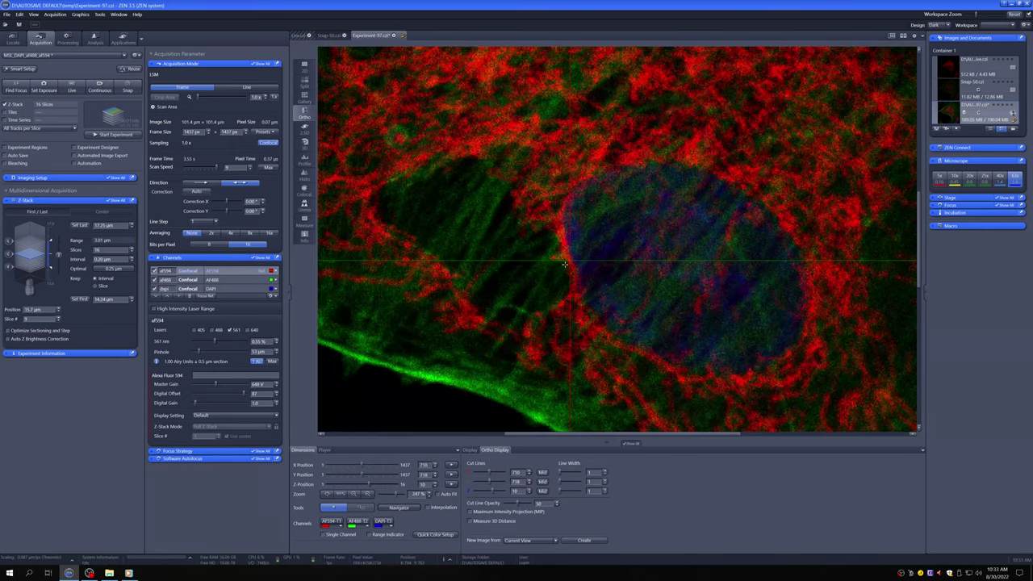
pyautogui.scroll(-5, 566, 260)
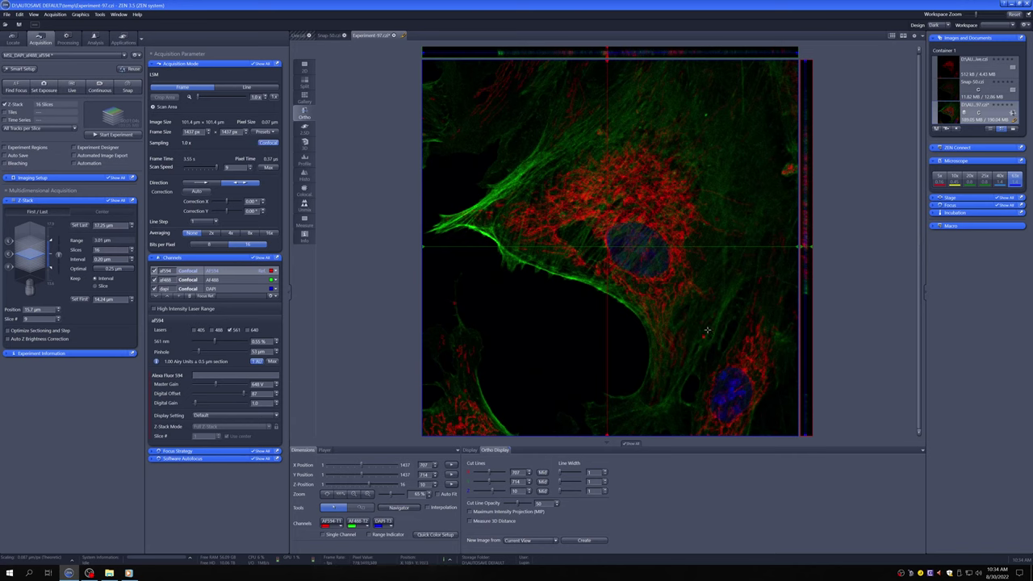
pyautogui.click(637, 250)
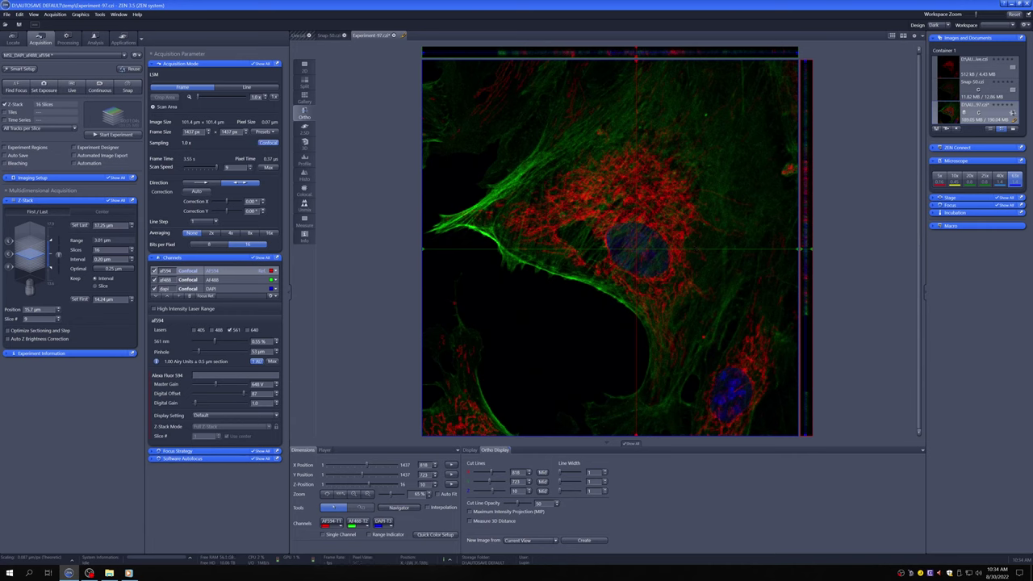
pyautogui.click(97, 212)
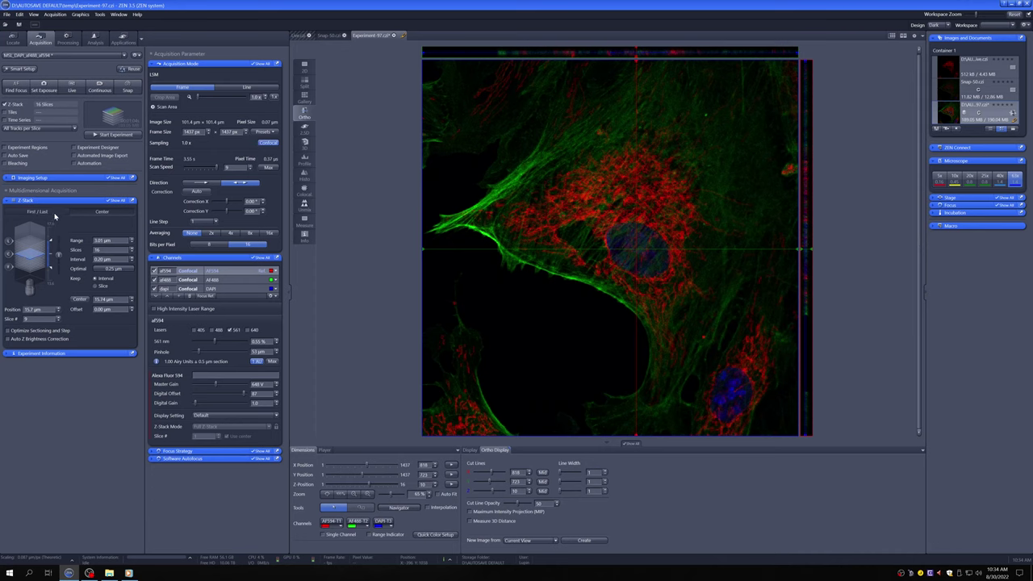
pyautogui.click(55, 215)
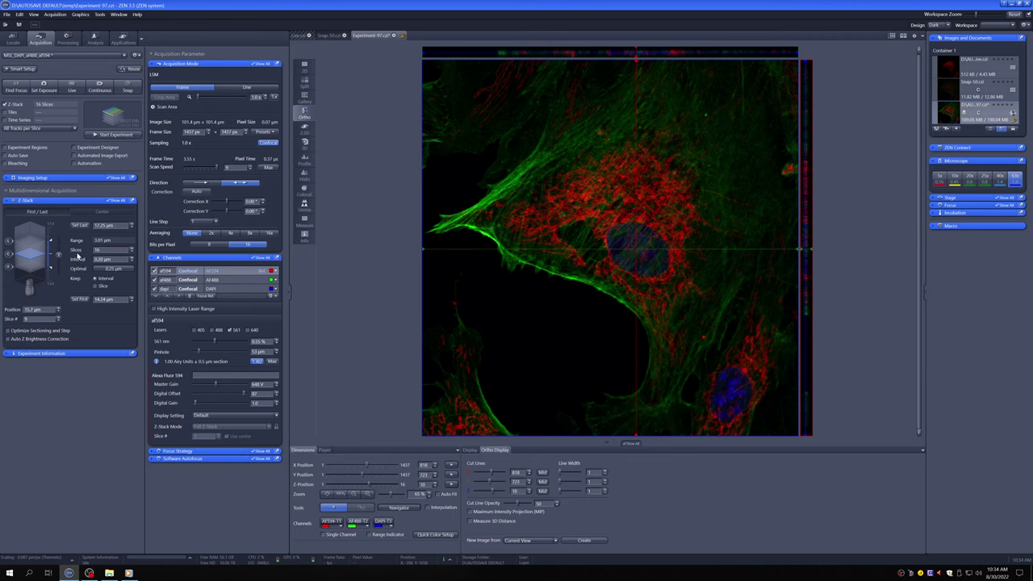